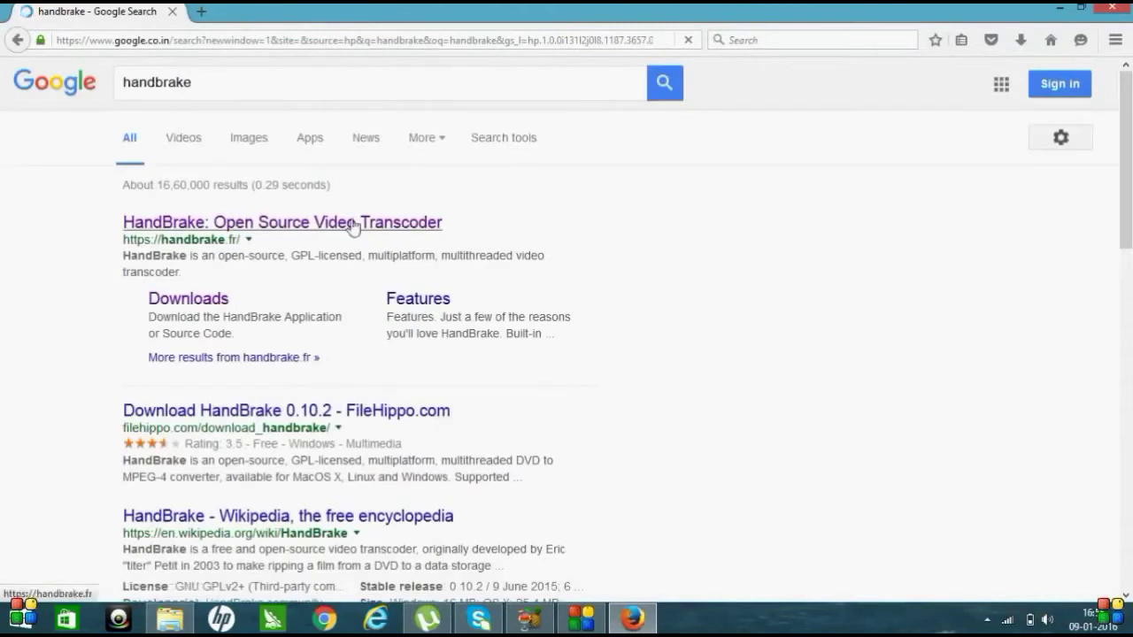
Open the official HandBrake website from the search results and close the browser after viewing its download page.
left_click(349, 225)
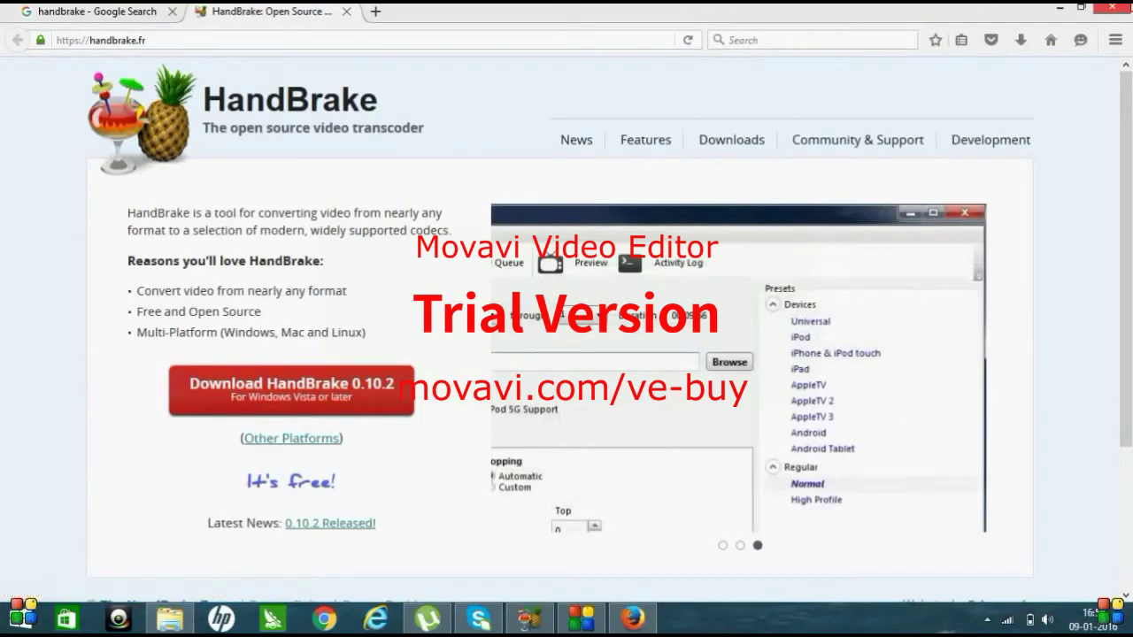
mouse_move(1129, 5)
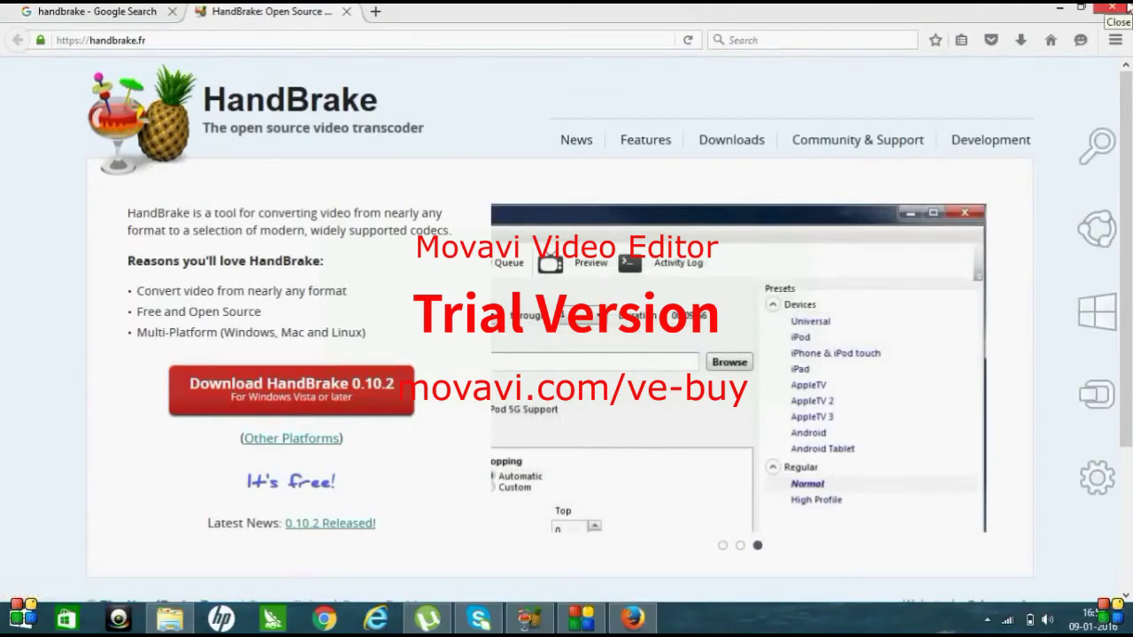
left_click(1130, 5)
left_click(535, 337)
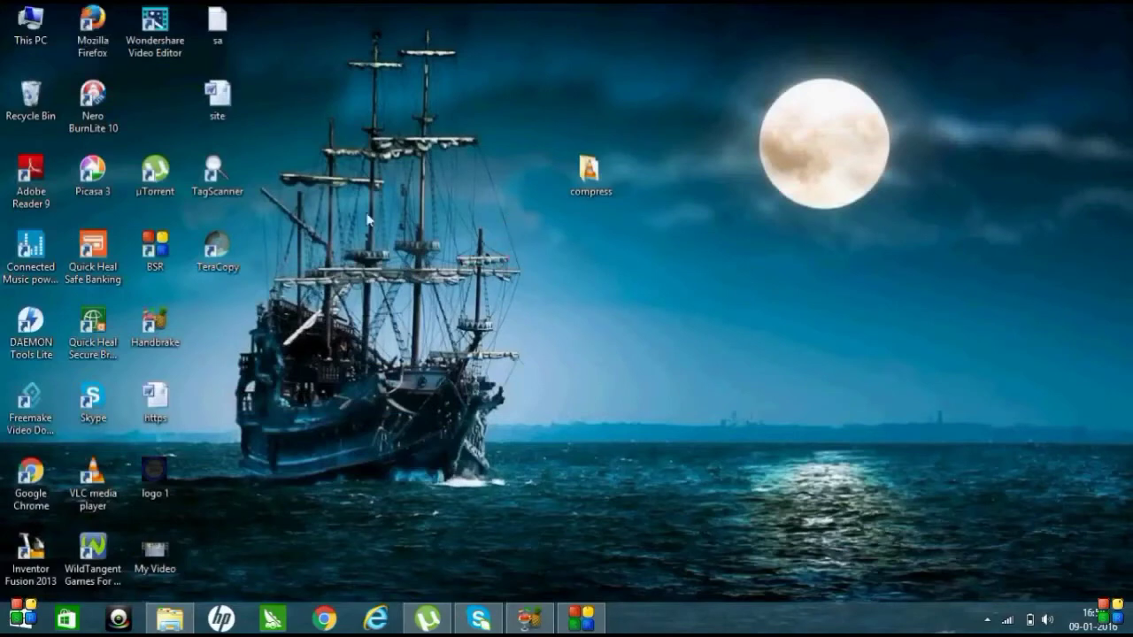
Move the Handbrake shortcut to the empty desktop area below the moon and launch HandBrake.
left_click_drag(146, 328, 768, 258)
left_click(790, 315)
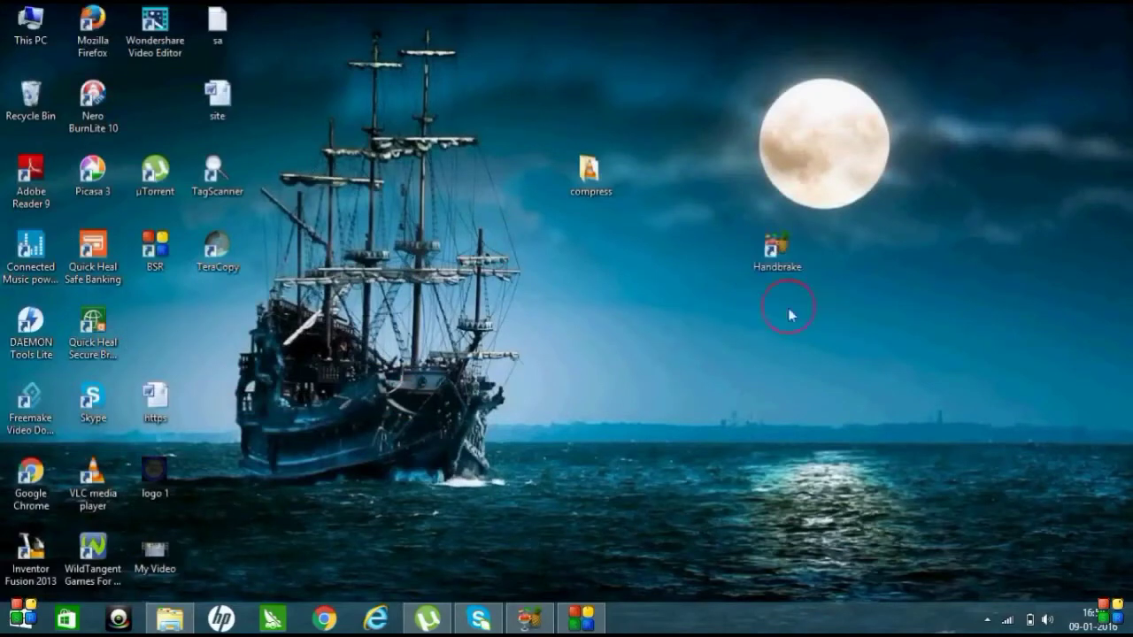
left_click(776, 260)
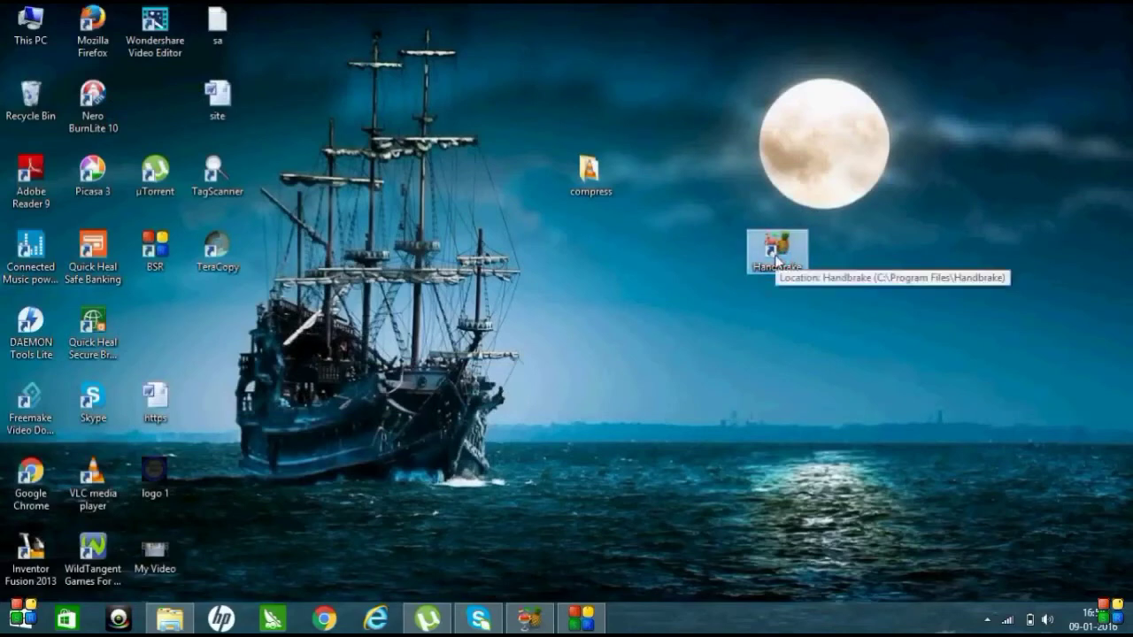
double_click(777, 260)
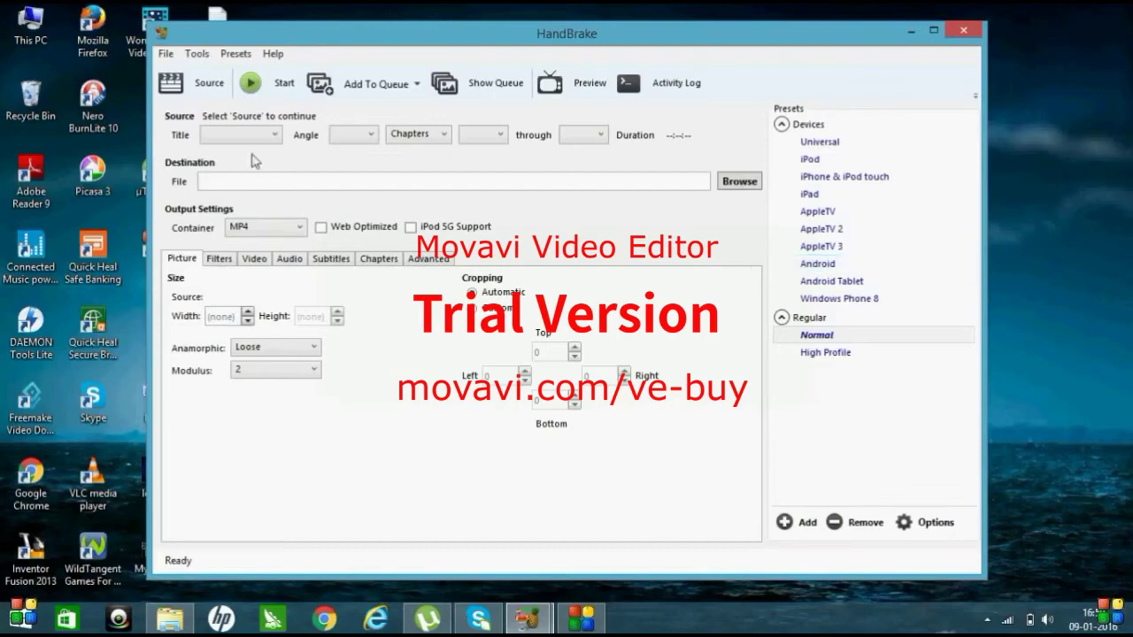
Load the single video file 20141129_233459 from the compress folder as the source.
left_click(197, 83)
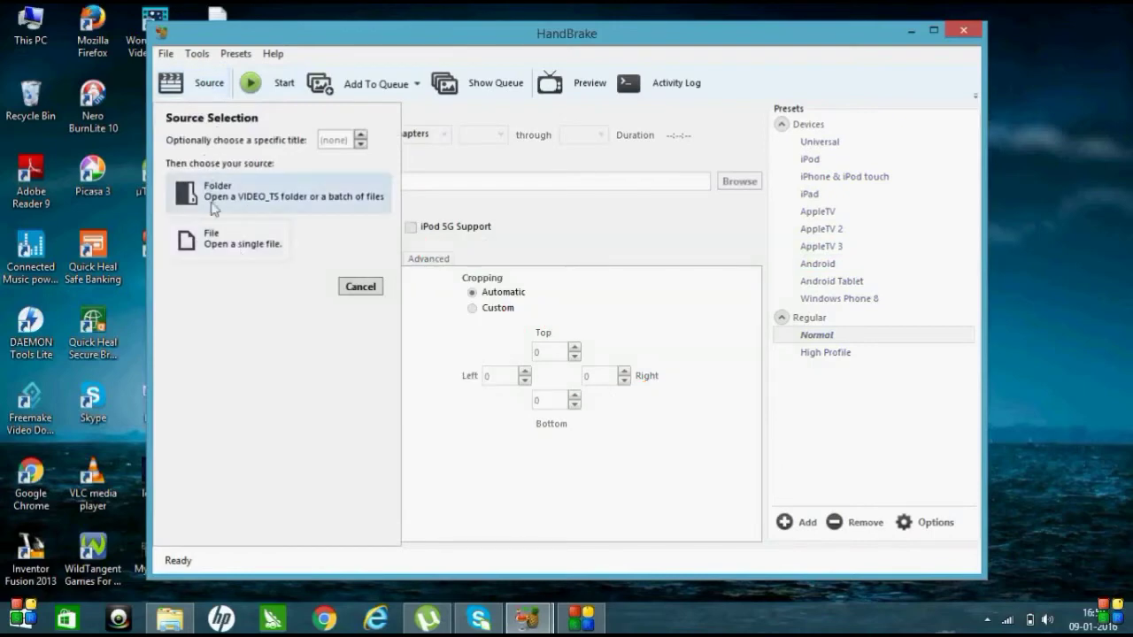
left_click(234, 244)
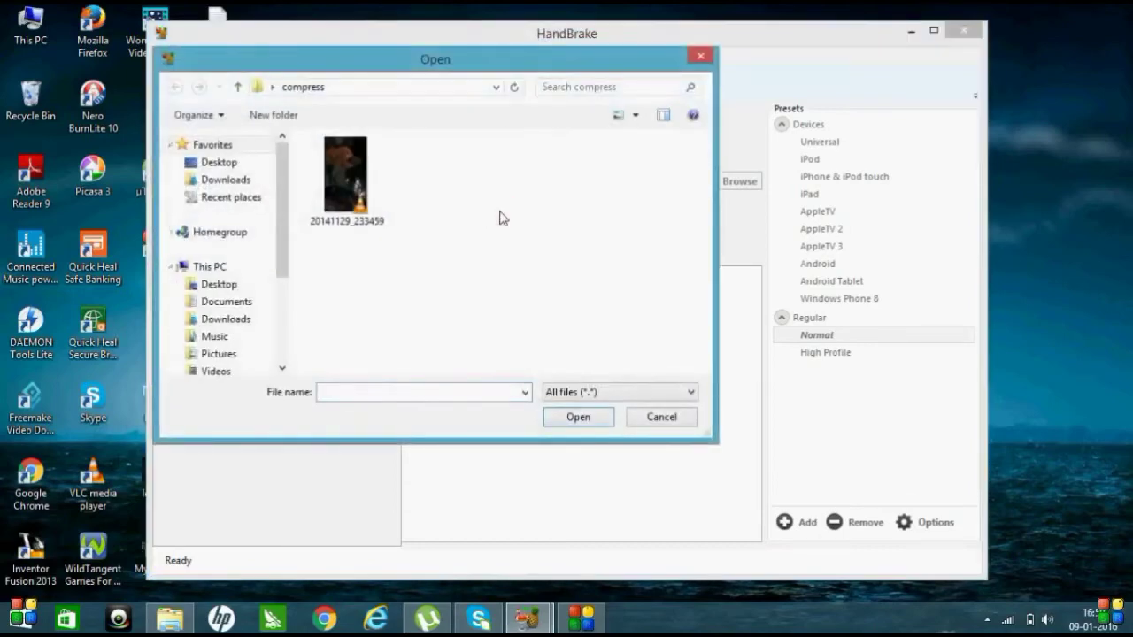
left_click(361, 203)
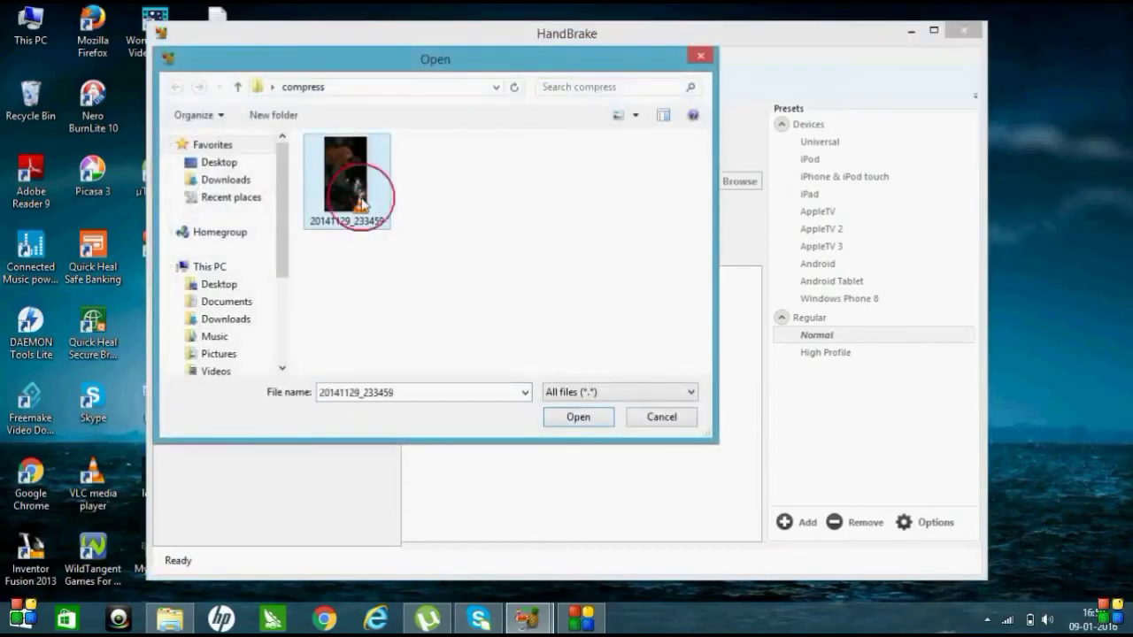
left_click(581, 418)
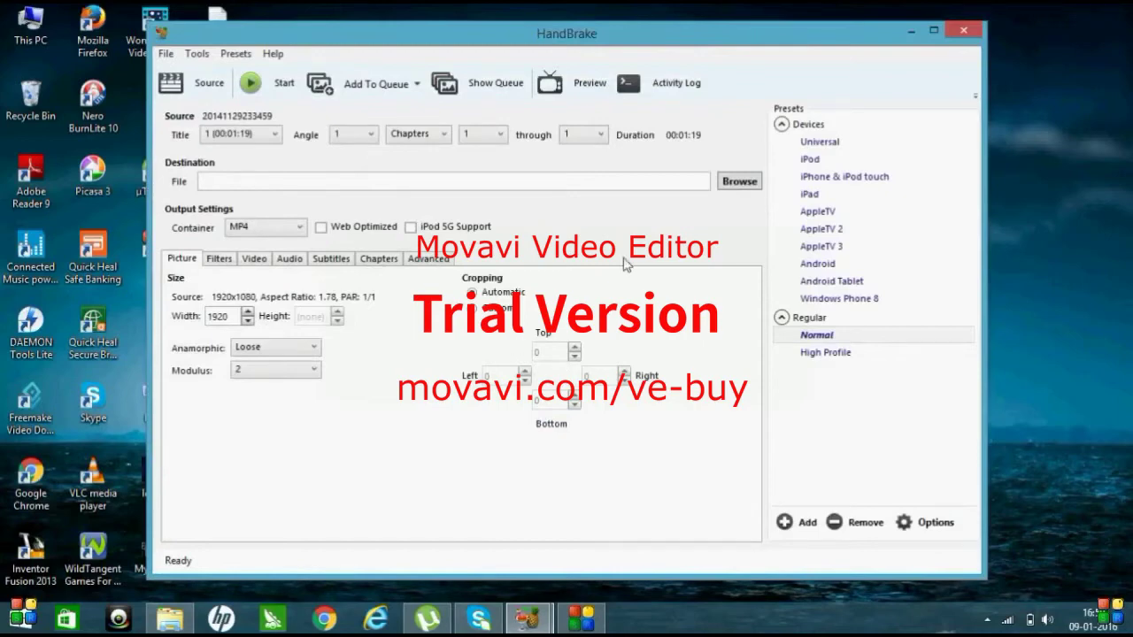
Set the destination to an mp4 file named compressed in the compress folder.
left_click(740, 182)
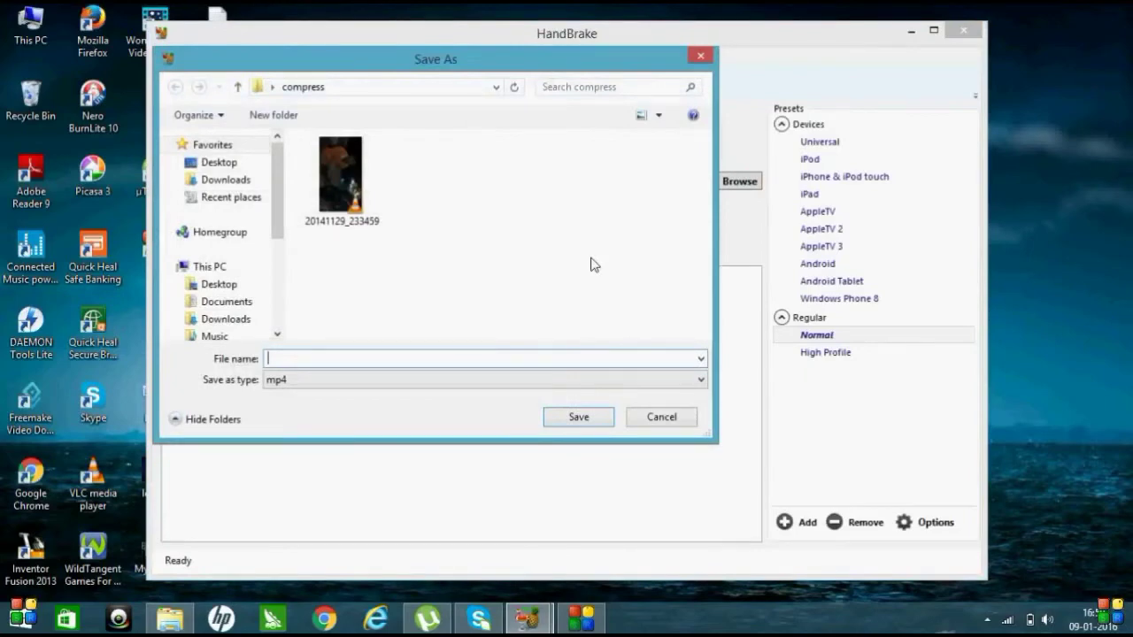
type("compressed")
left_click(593, 419)
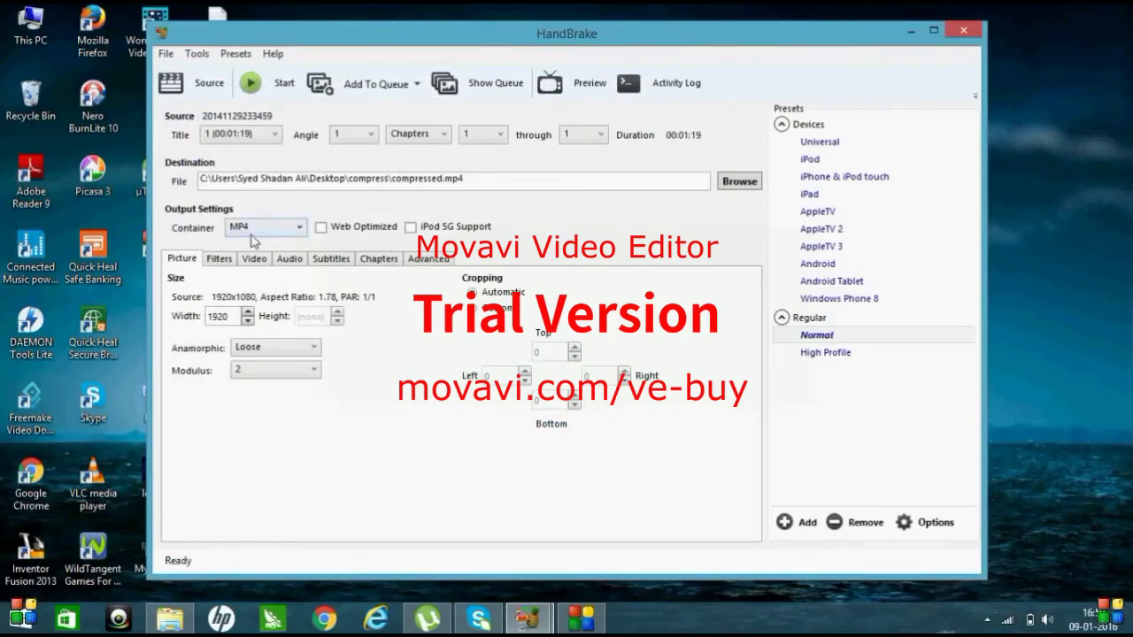
Enable Web Optimized output and set the picture's Anamorphic mode to Strict.
left_click(324, 229)
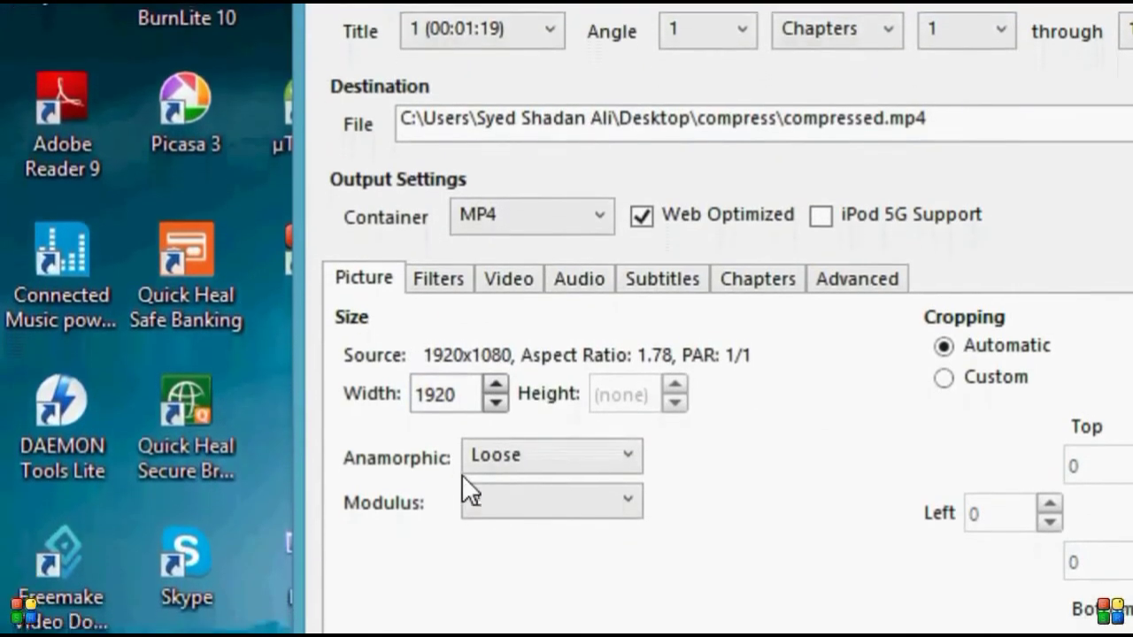
left_click(558, 452)
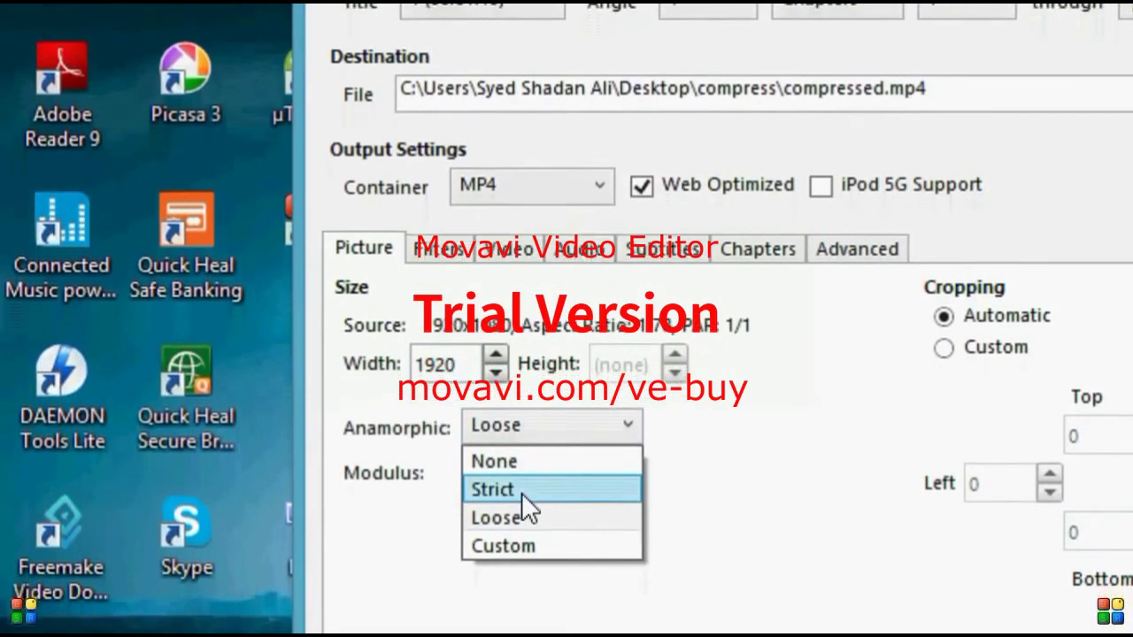
left_click(522, 490)
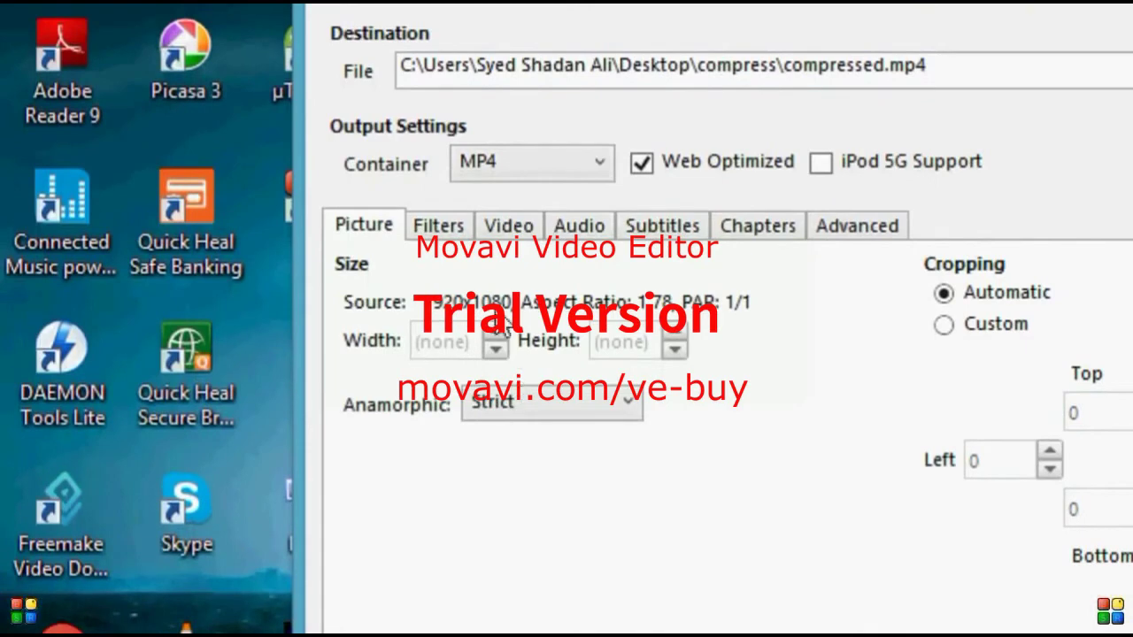
Enable Use Advanced Tab instead for the video optimisation and set the audio track's bitrate to 128.
left_click(514, 247)
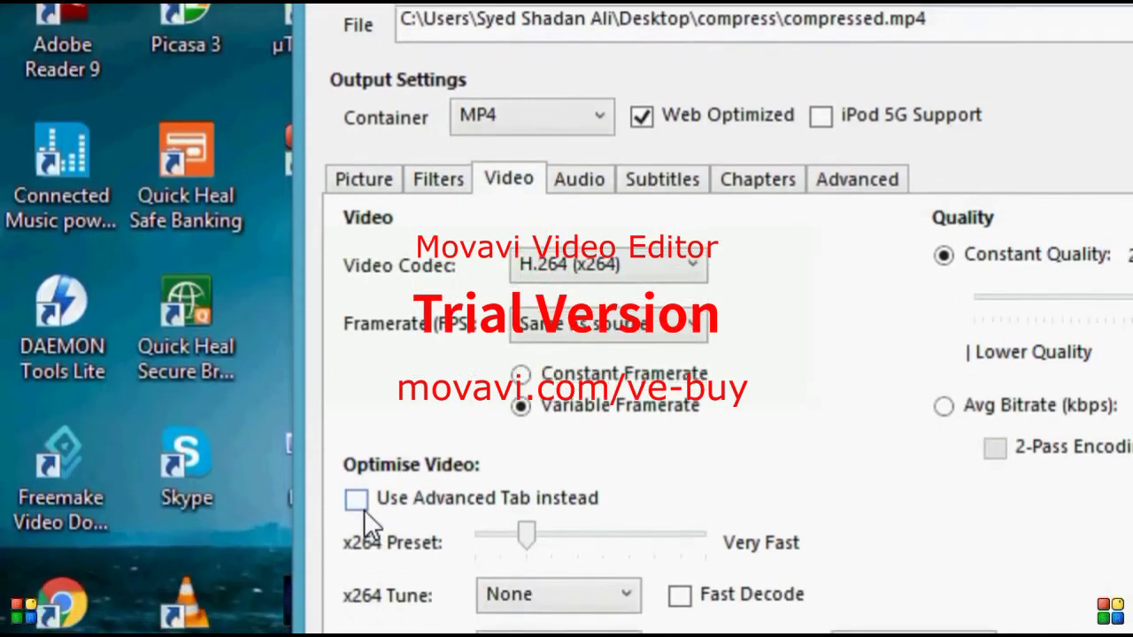
left_click(358, 485)
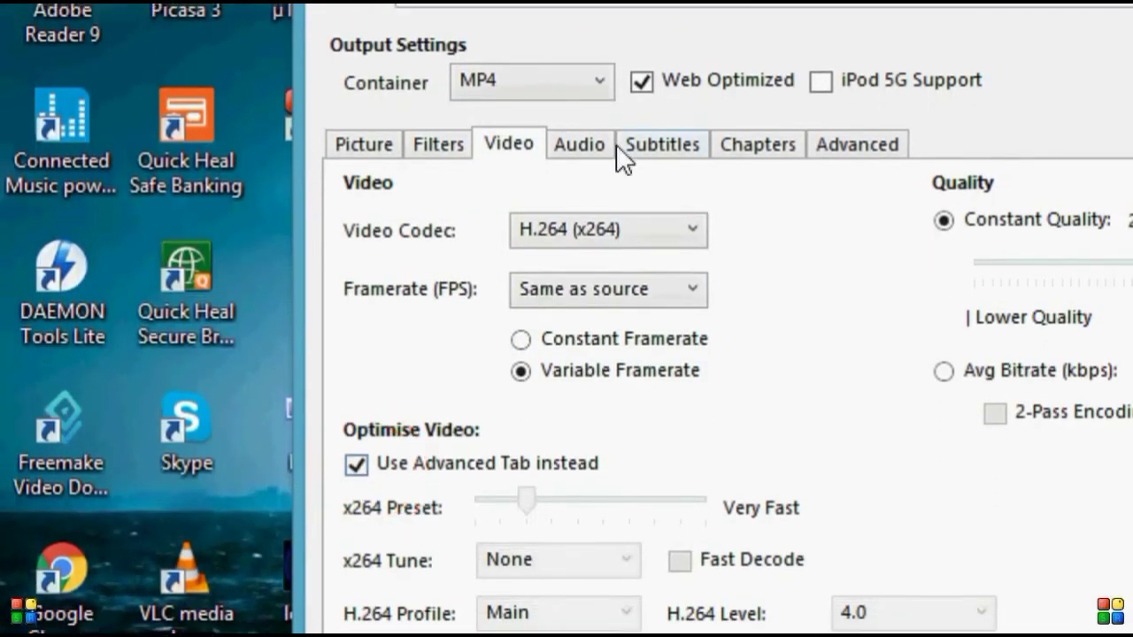
left_click(593, 168)
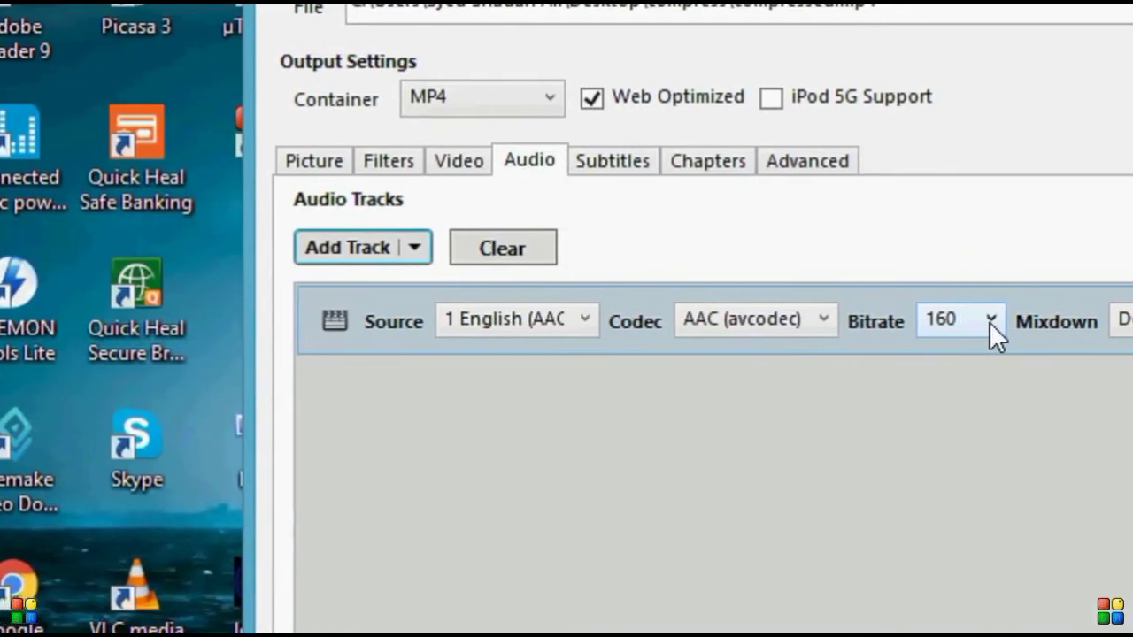
left_click(1016, 320)
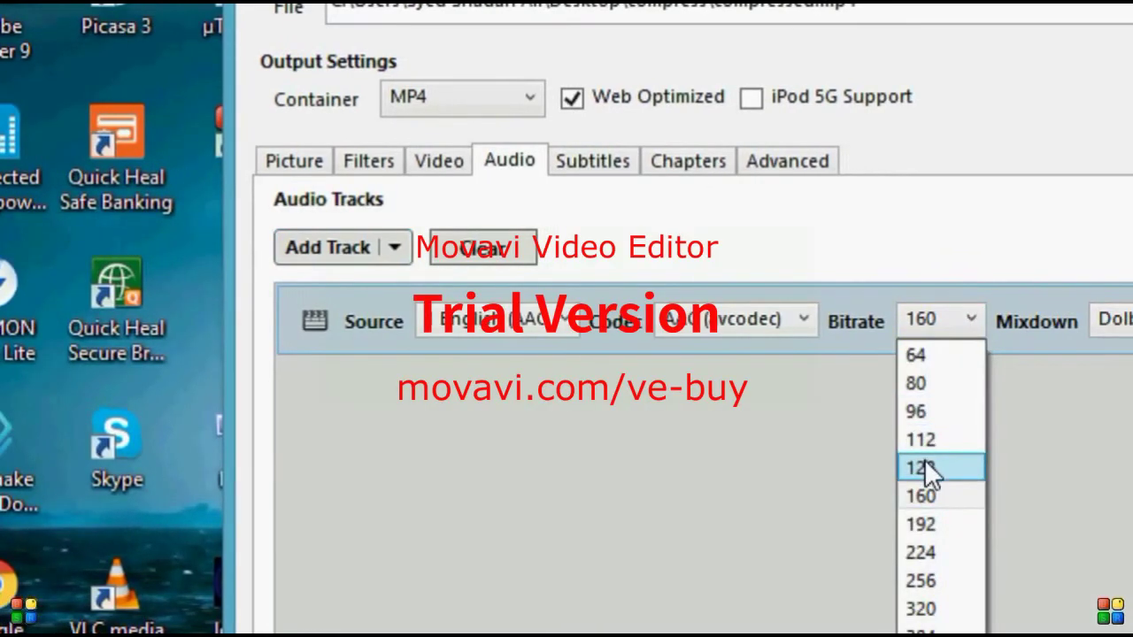
left_click(928, 469)
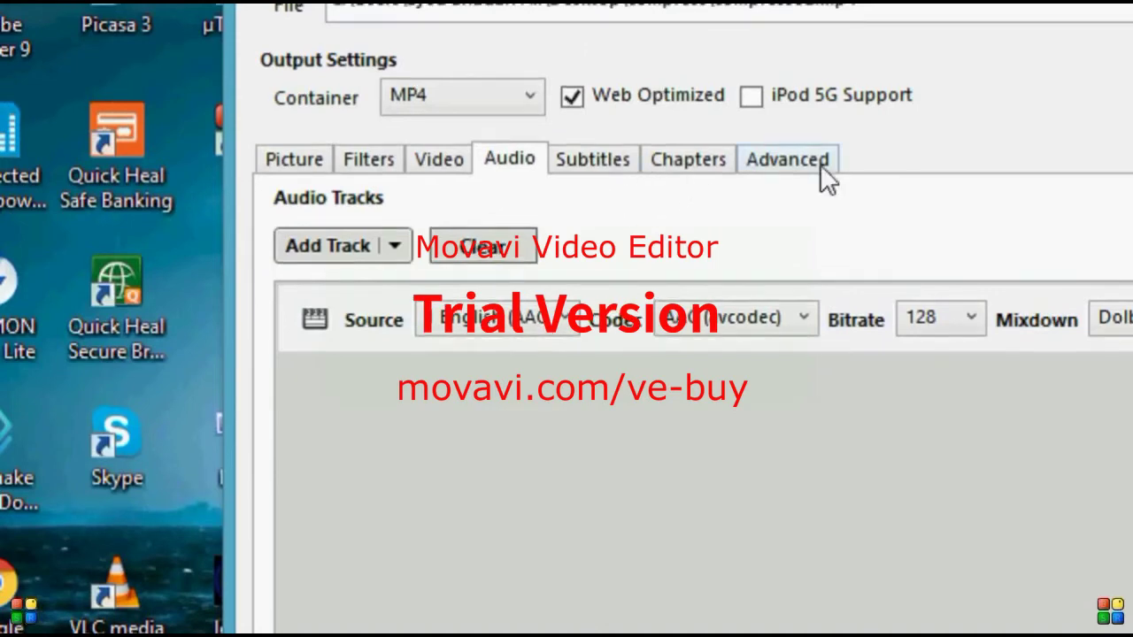
In the advanced encoding settings, set Reference Frames to 4 and disable 8x8 Transform.
left_click(821, 168)
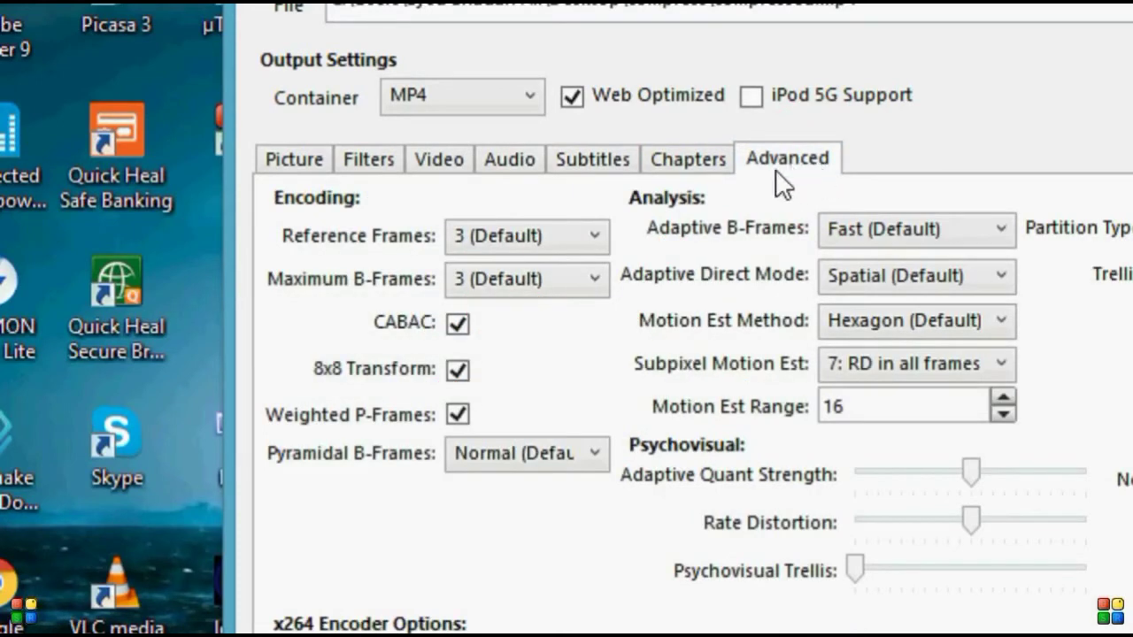
mouse_move(587, 234)
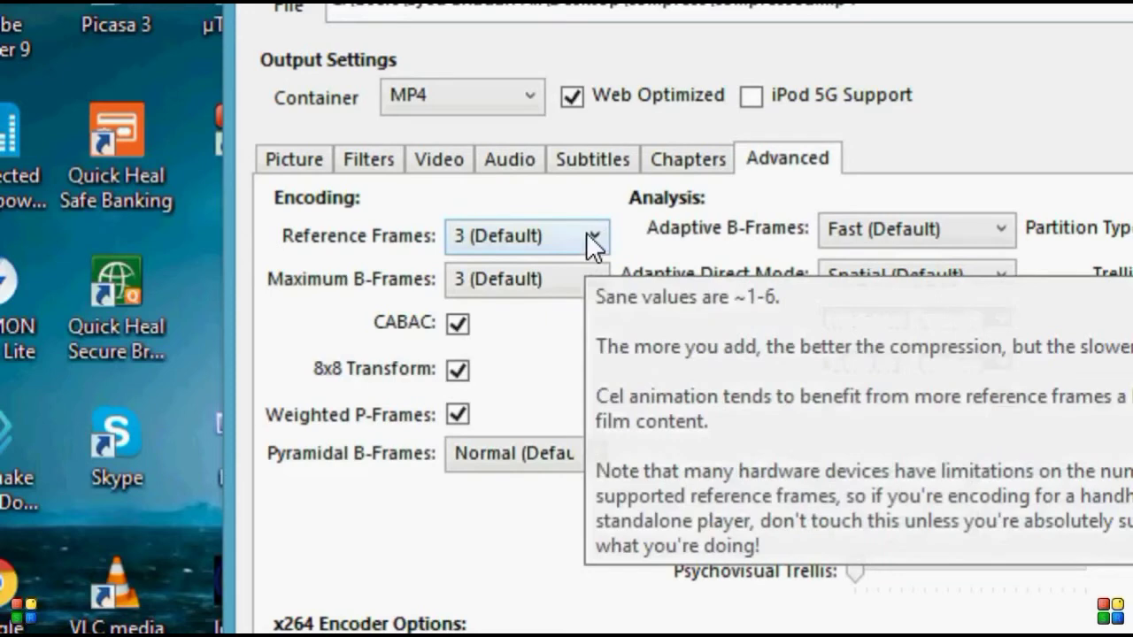
left_click(586, 232)
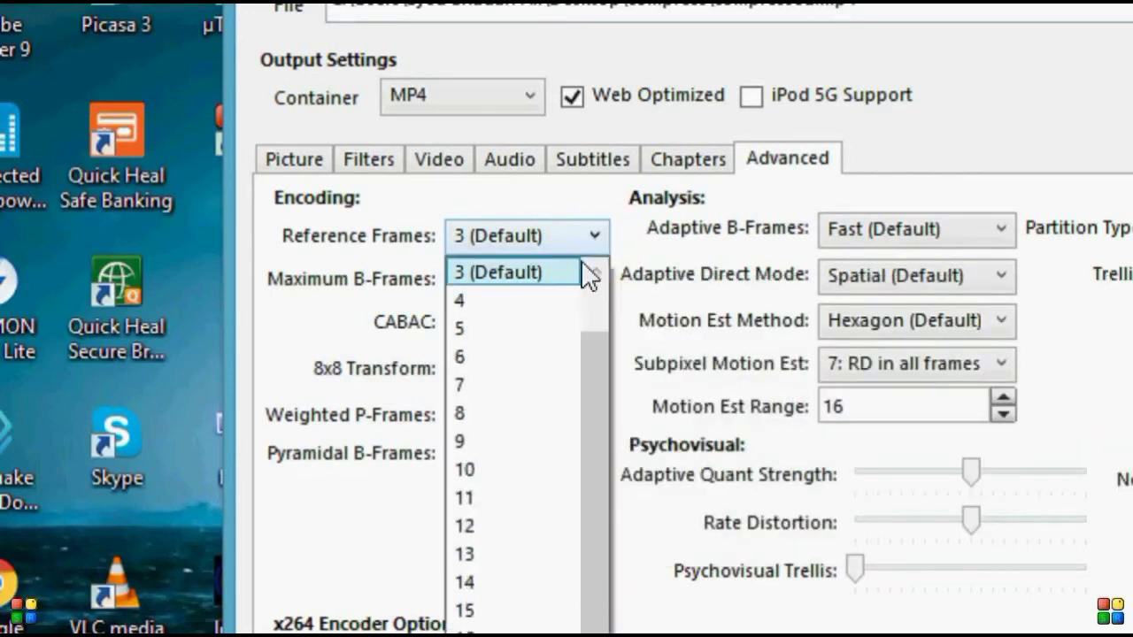
left_click(560, 300)
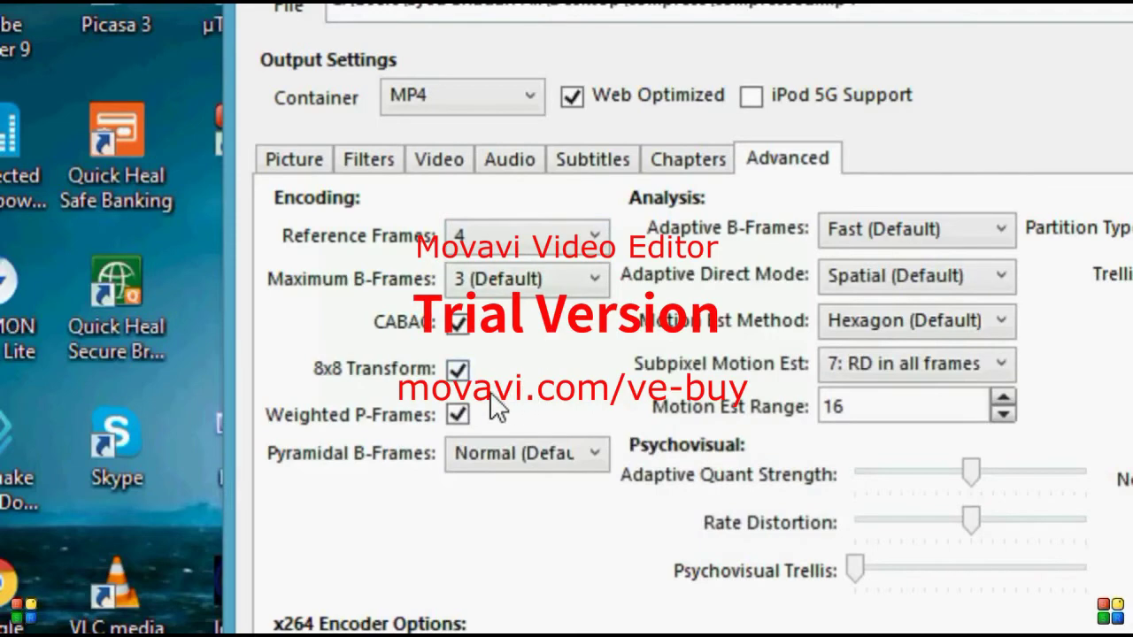
left_click(459, 372)
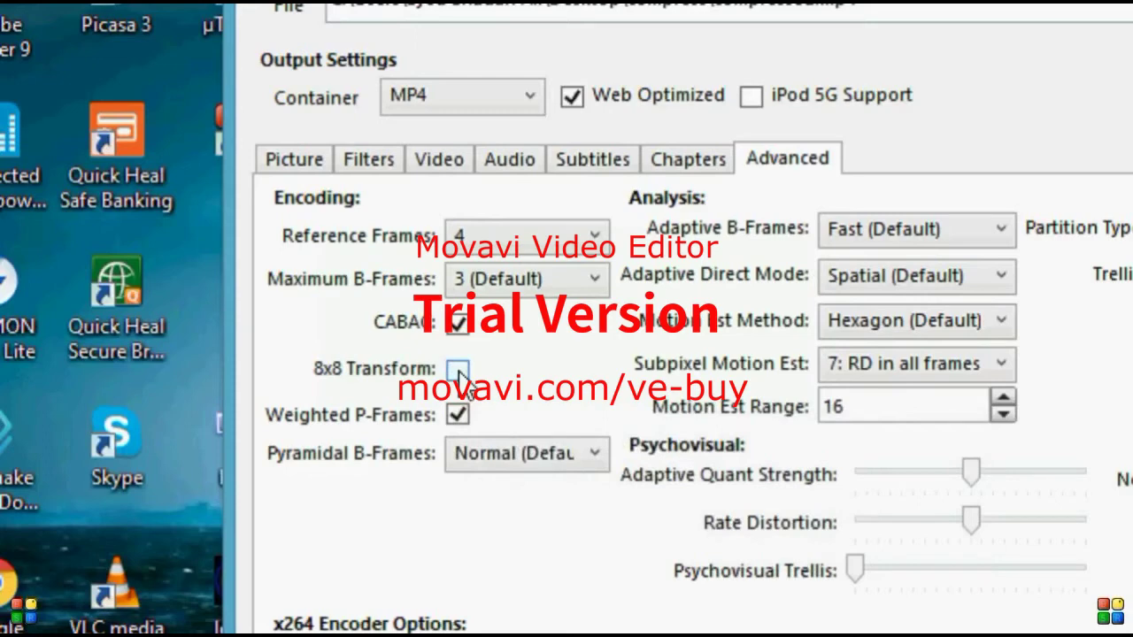
In the advanced analysis settings, set Subpixel Motion Est to "2: SATD, qpel" and Trellis to Off.
mouse_move(481, 478)
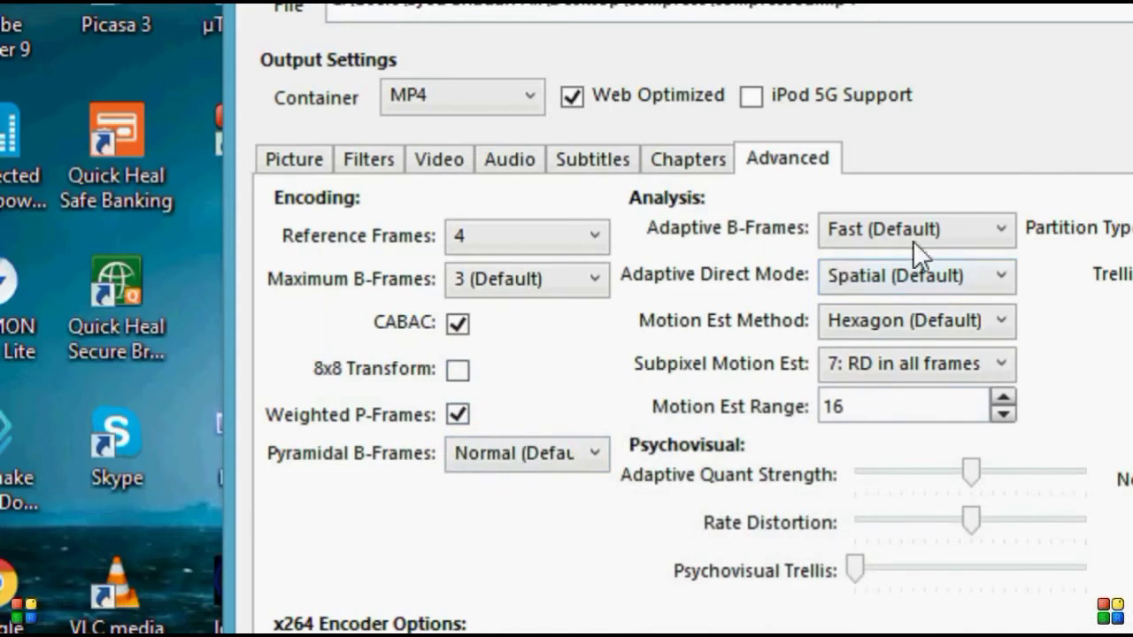
mouse_move(903, 344)
mouse_move(956, 401)
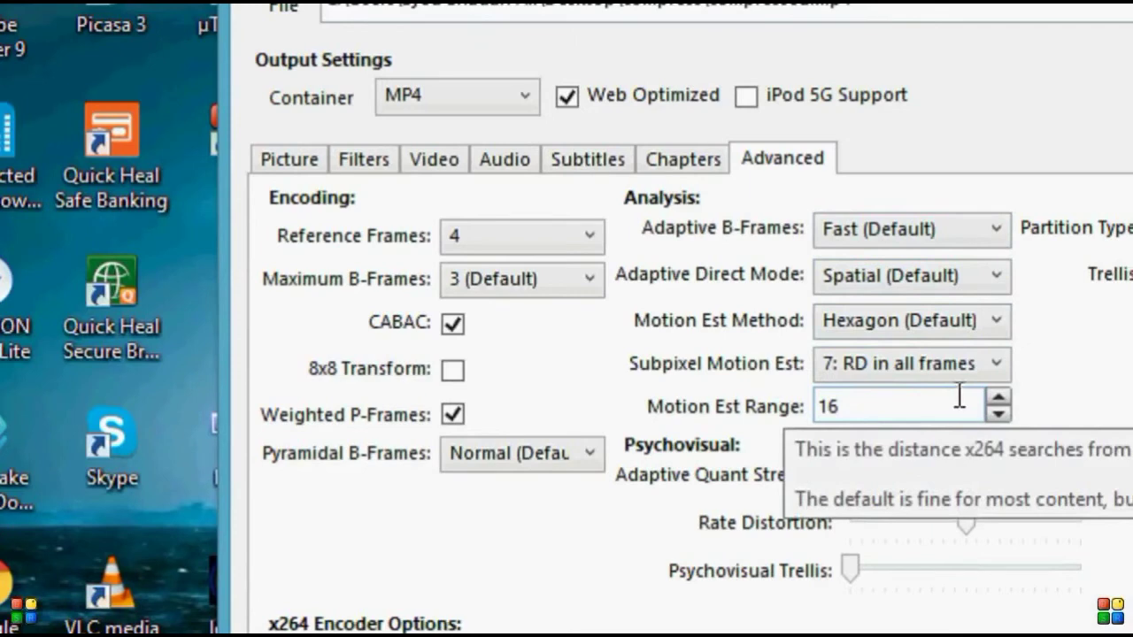
mouse_move(939, 382)
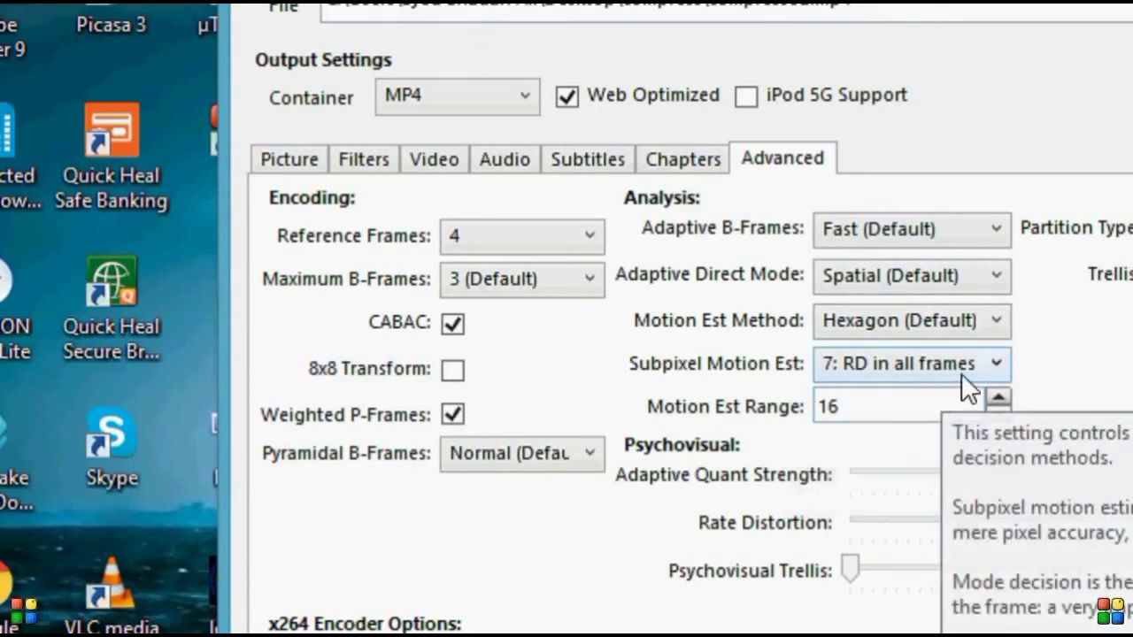
left_click(983, 365)
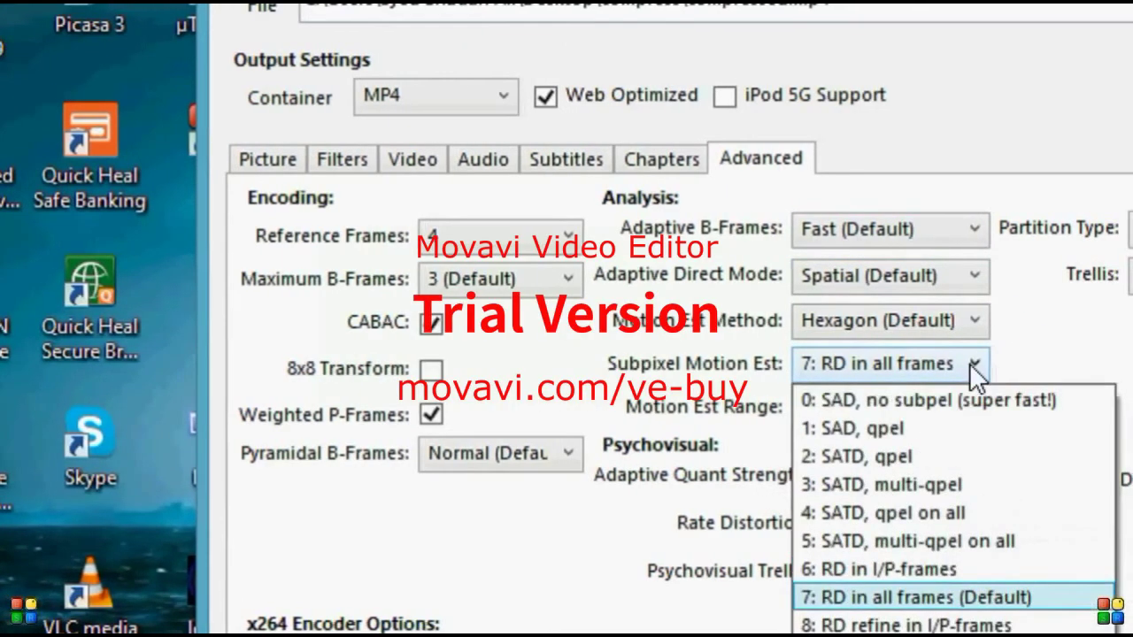
left_click(904, 453)
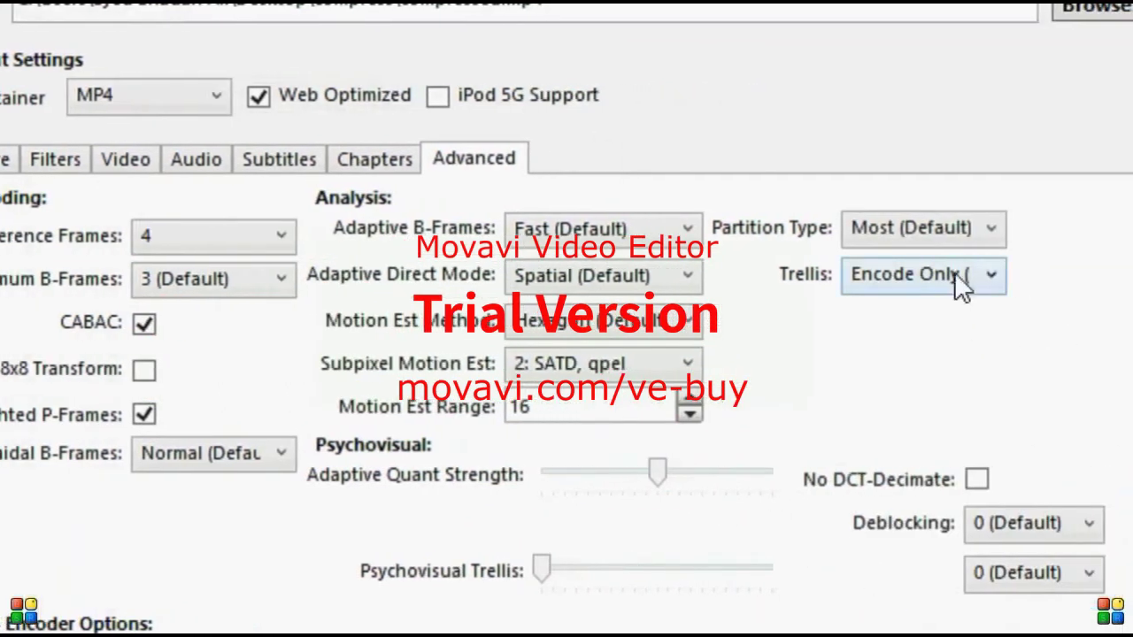
mouse_move(948, 284)
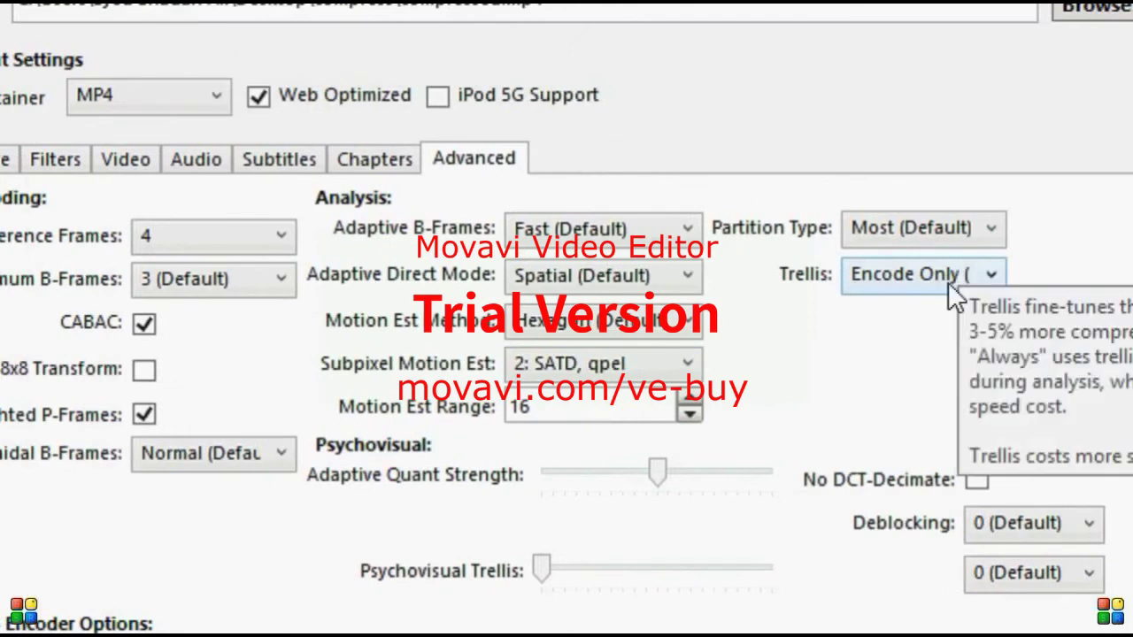
left_click(948, 282)
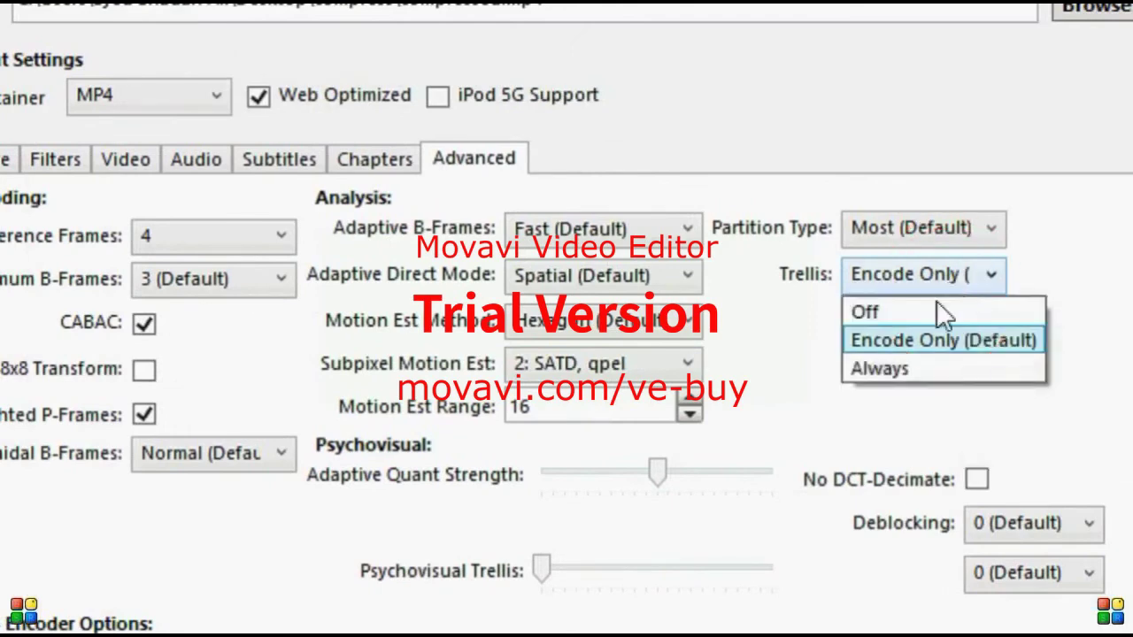
left_click(927, 317)
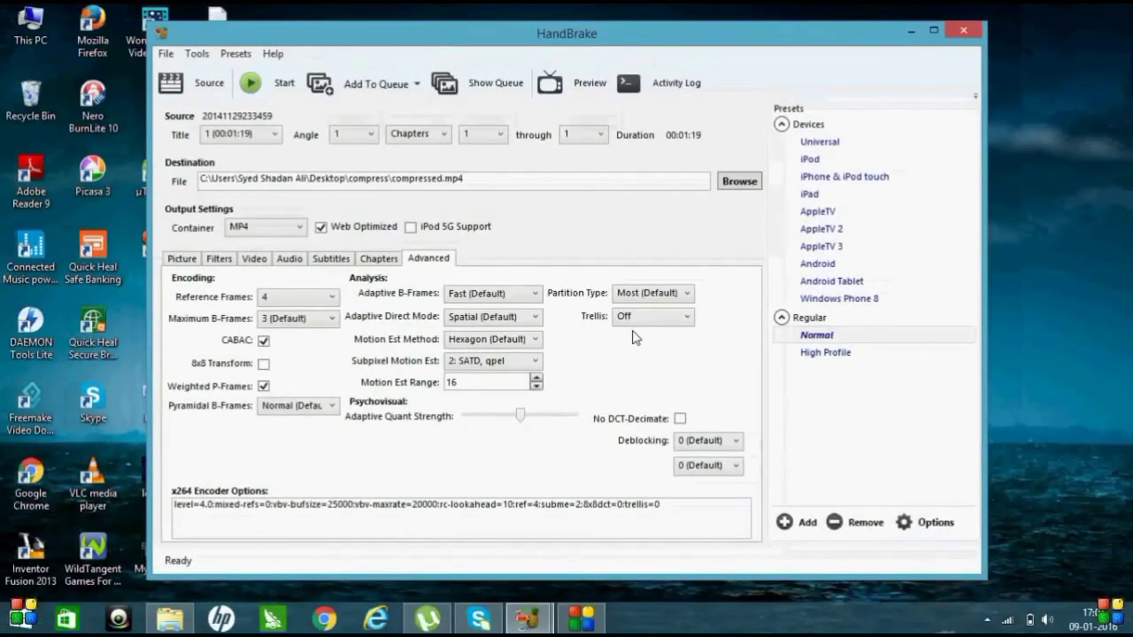
Start encoding the video, wait for the queue to complete, and close HandBrake.
left_click(267, 86)
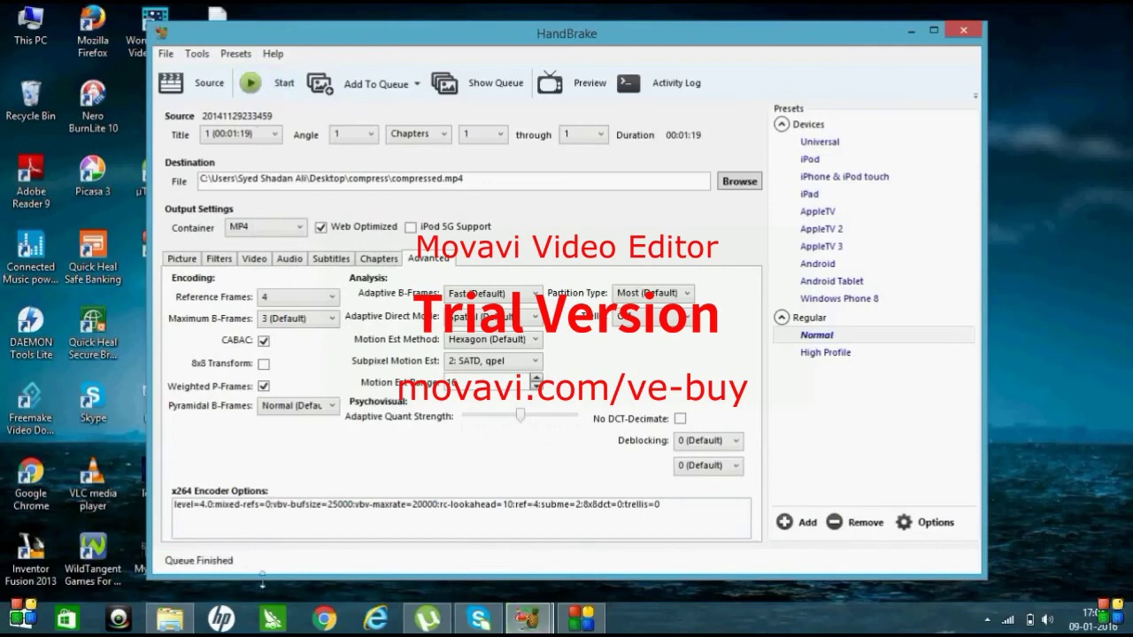
left_click(969, 36)
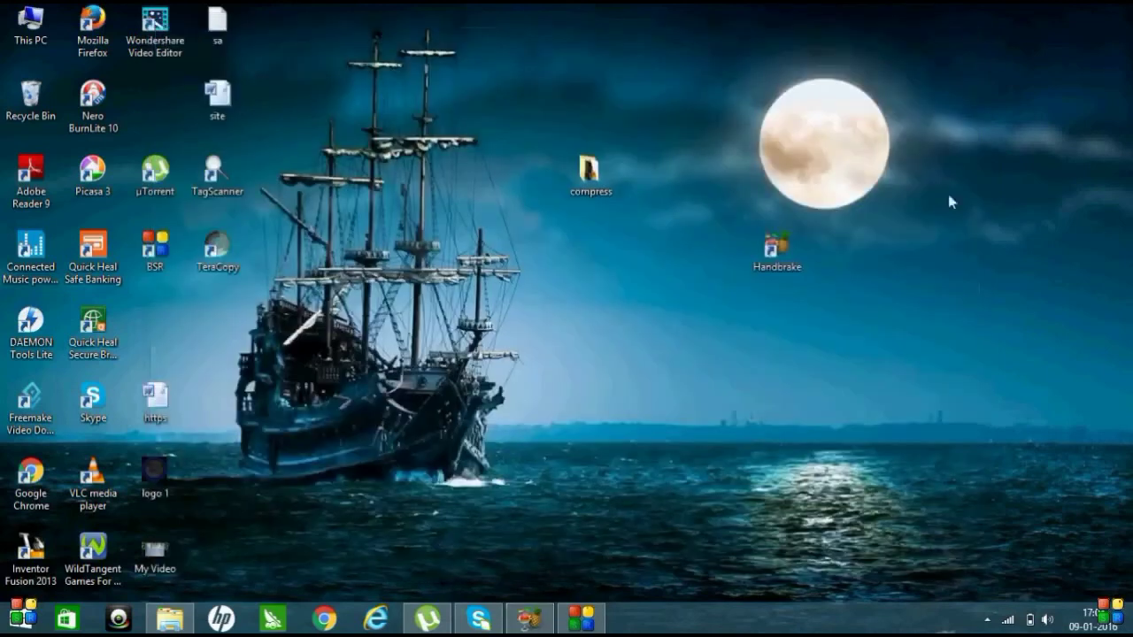
Open the compress folder on the desktop and check the file size of the original video 20141129_233459 in its properties.
left_click(584, 187)
double_click(583, 188)
left_click(513, 279)
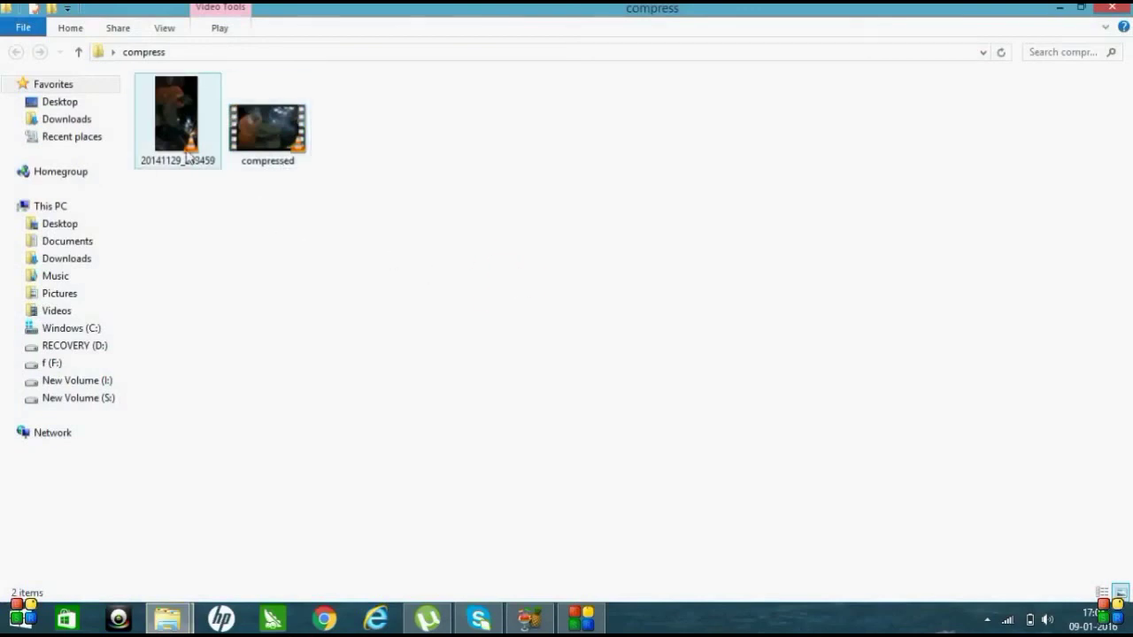
right_click(187, 153)
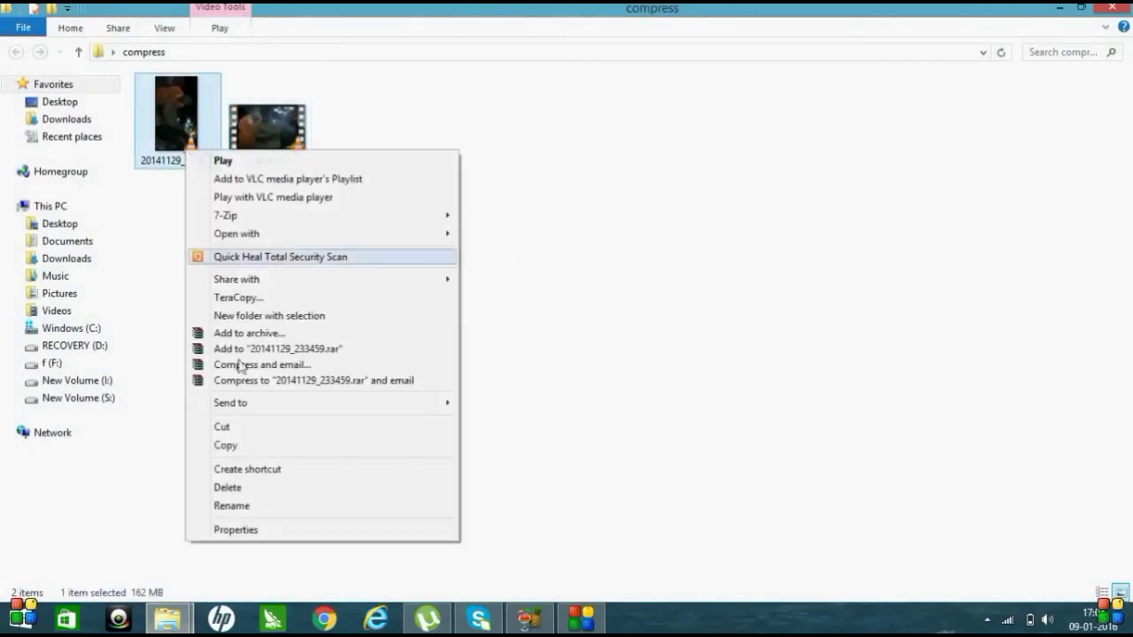
left_click(255, 529)
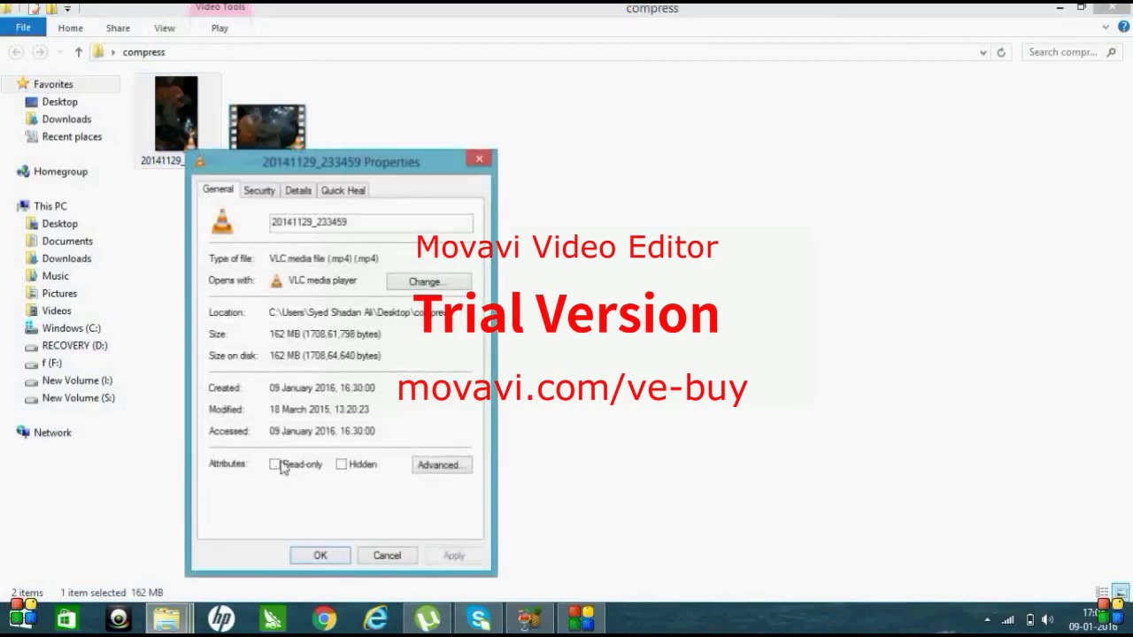
left_click(317, 554)
Check the file size of the compressed video in its properties and close them.
left_click(275, 135)
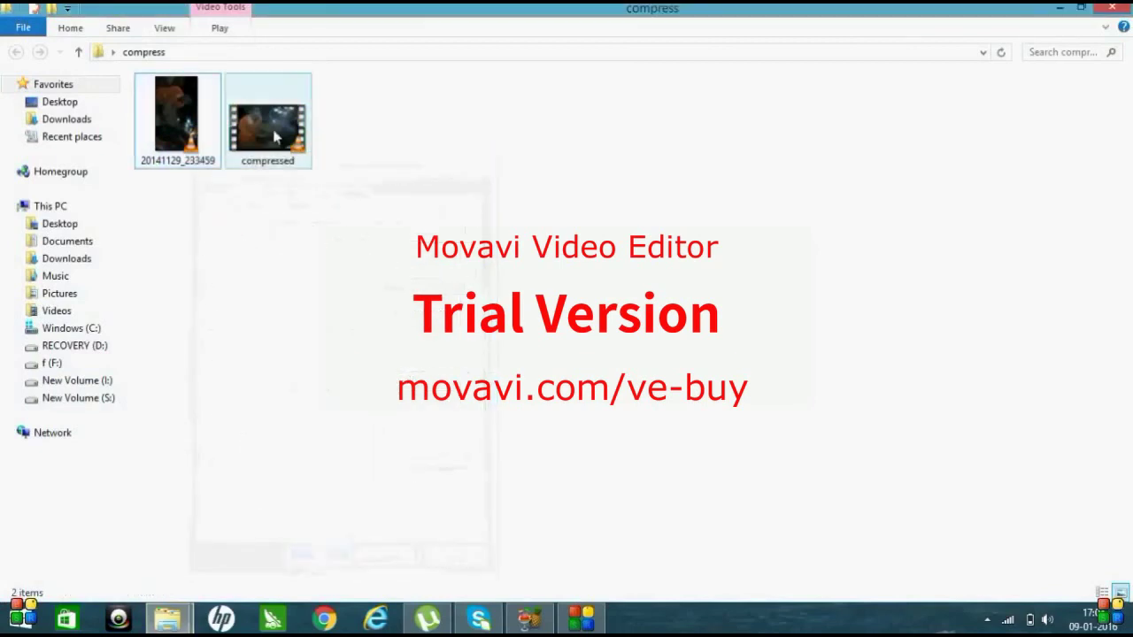
right_click(274, 136)
left_click(347, 511)
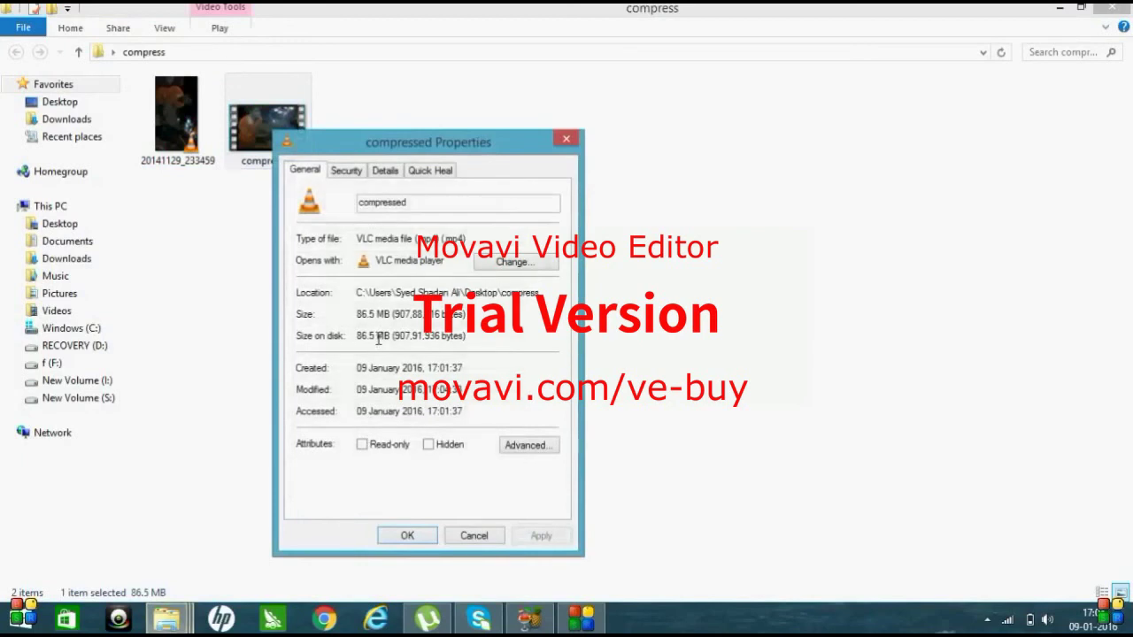
key("Escape")
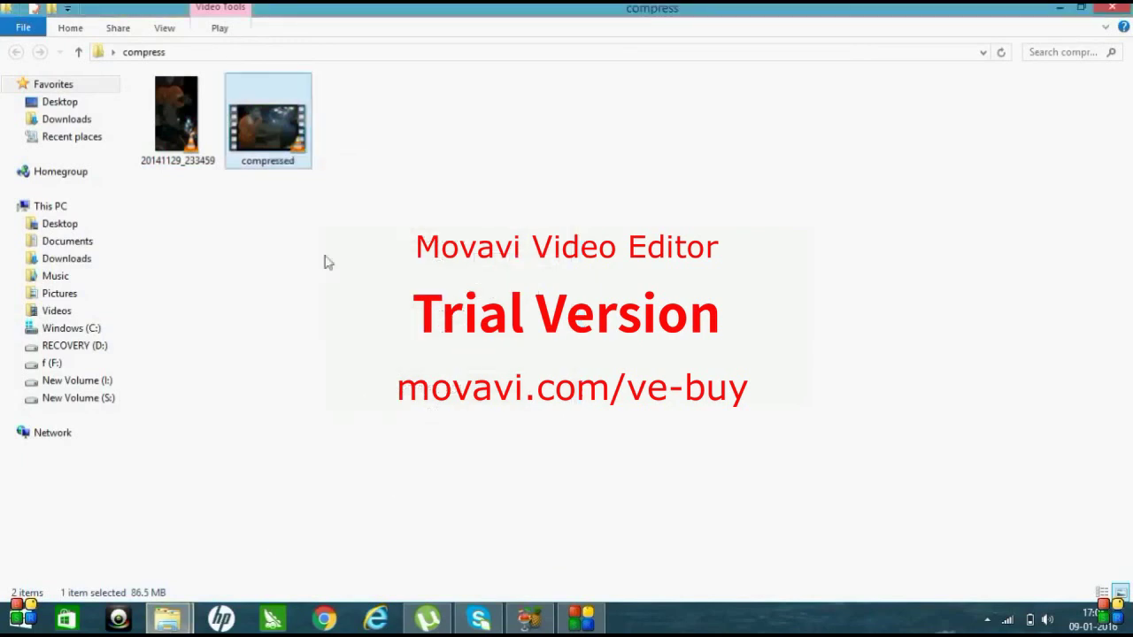